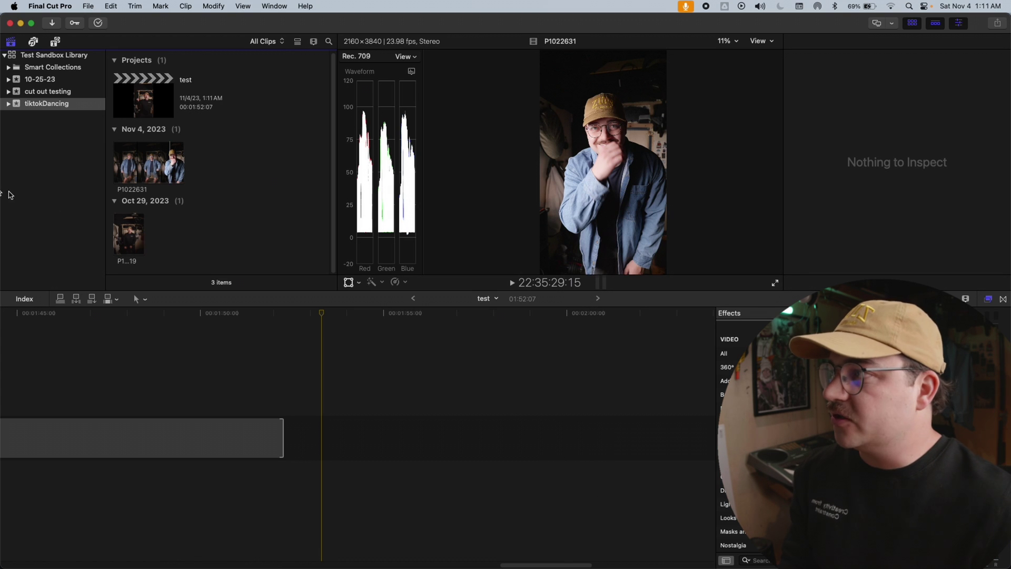
# Append P1022631 after the grey clip and trim about 22 seconds off its start, leaving 02:18
pyautogui.moveTo(143, 168); pyautogui.dragTo(392, 447)
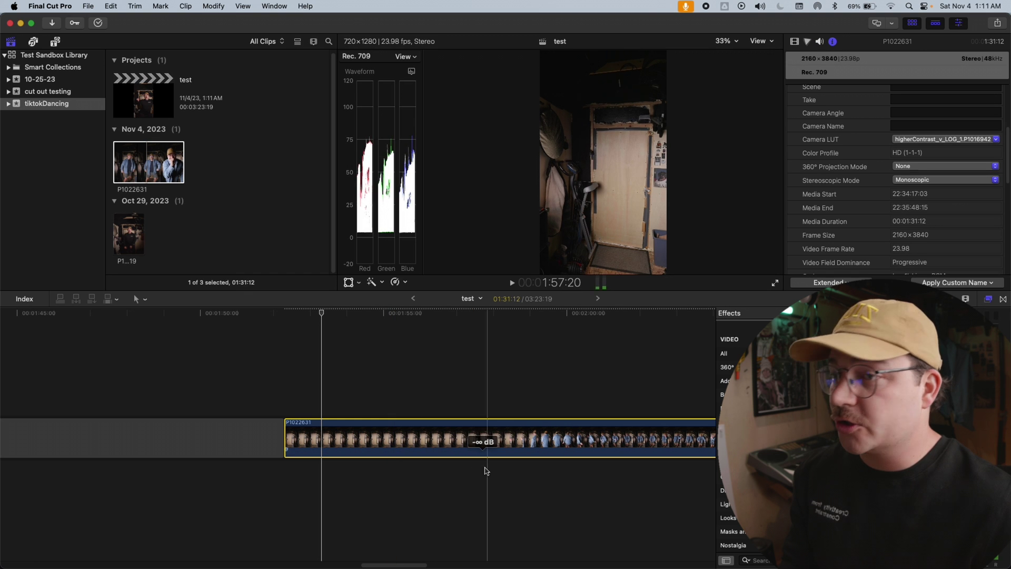
pyautogui.hscroll(6, 481, 456)
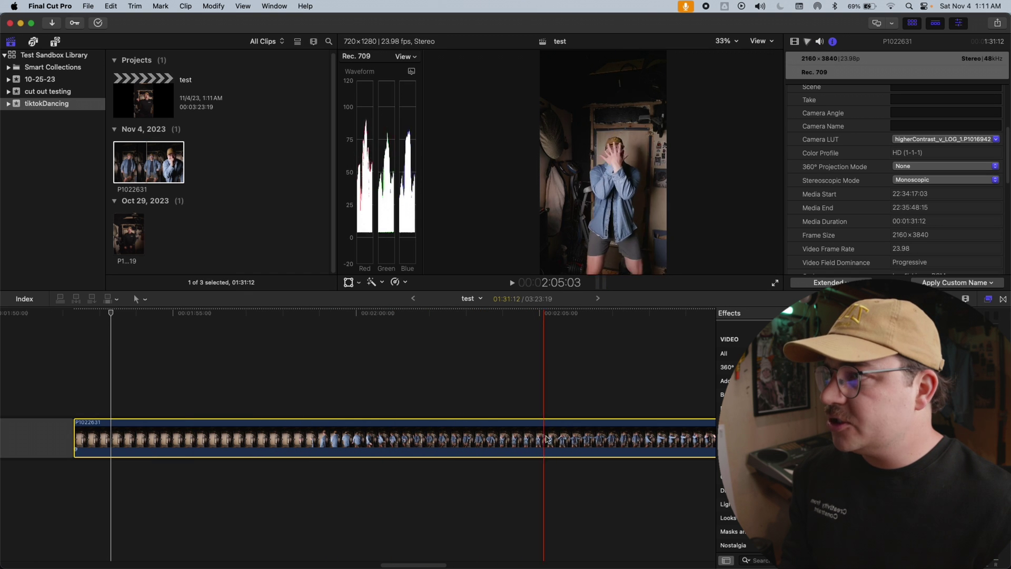
pyautogui.hscroll(4, 515, 437)
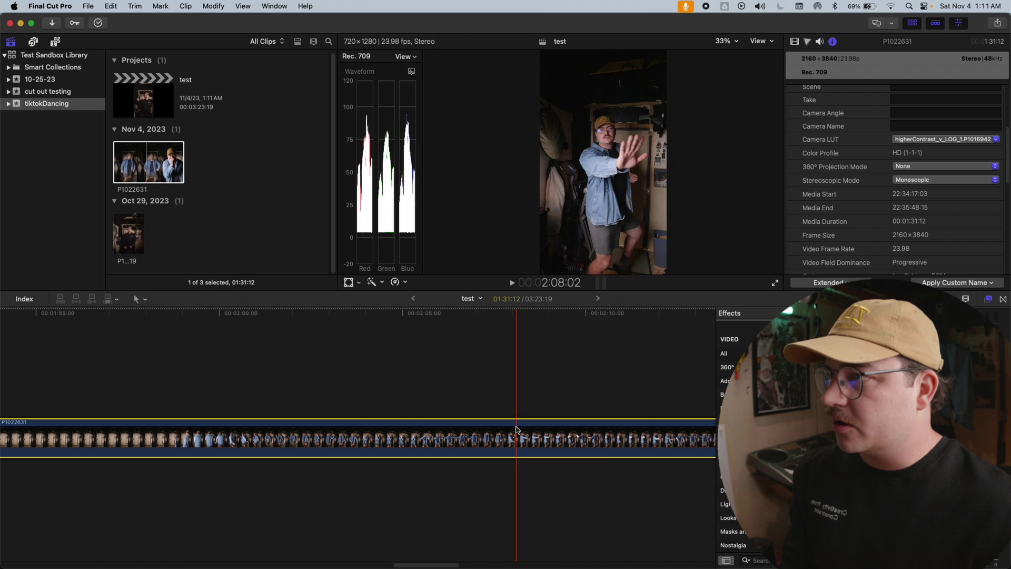
pyautogui.hotkey('alt', '[')
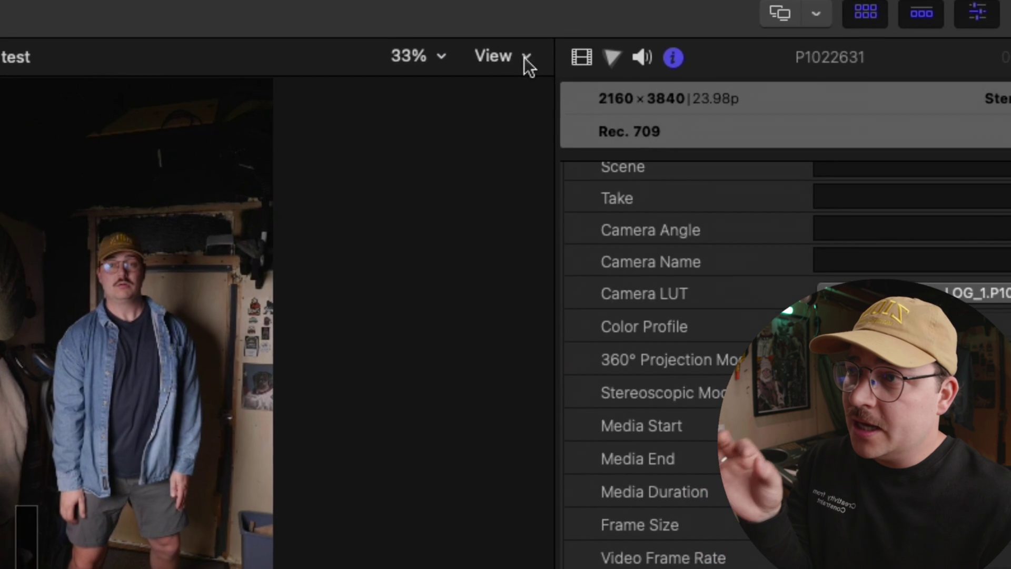
# Open the viewer's View display options menu
pyautogui.click(634, 51)
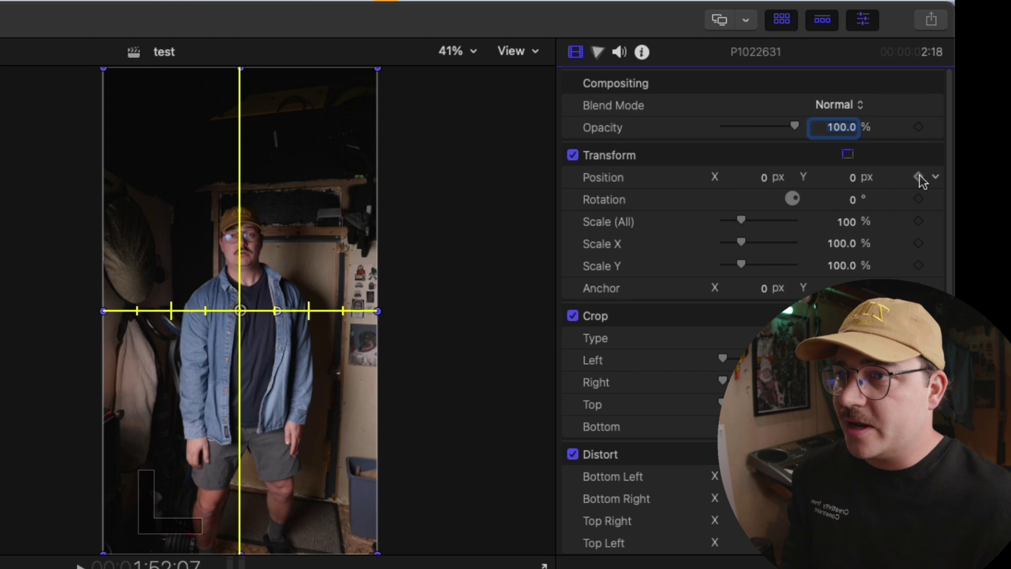
# Keyframe the clip's scale up and reposition it frame by frame to keep the dancer's face centred
pyautogui.click(919, 221)
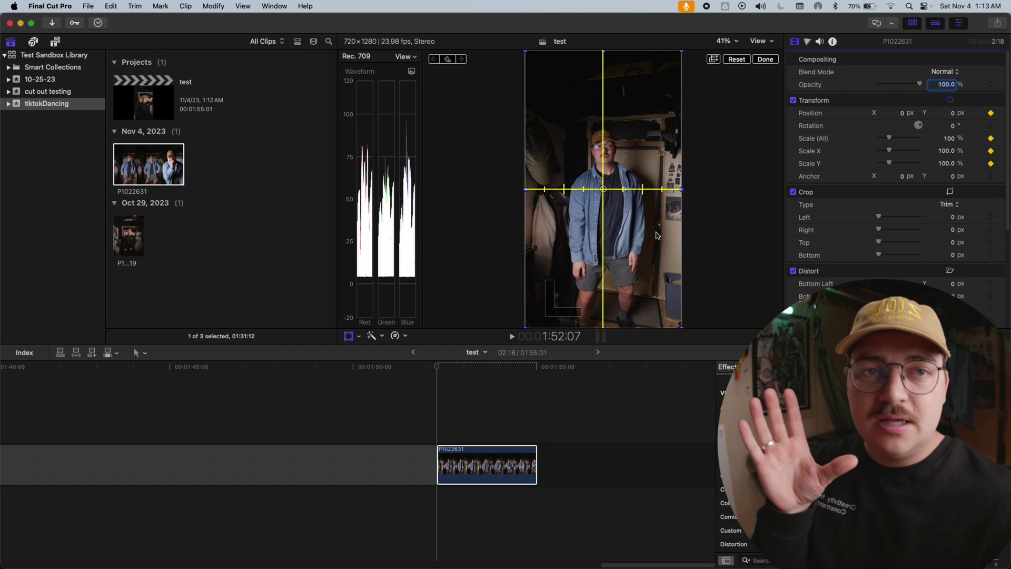
pyautogui.moveTo(888, 138); pyautogui.dragTo(870, 159)
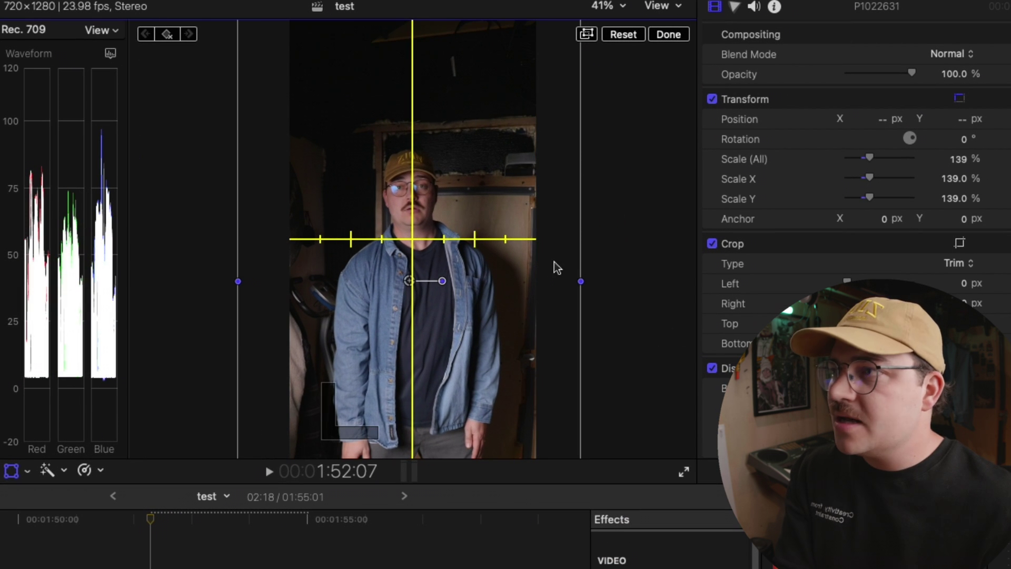
pyautogui.moveTo(554, 262); pyautogui.dragTo(504, 270)
pyautogui.press('Right')
pyautogui.press('Right')
pyautogui.press('Right')
pyautogui.press('Right')
pyautogui.press('Right')
pyautogui.press('Right')
pyautogui.press('Right')
pyautogui.press('Right')
pyautogui.press('Right')
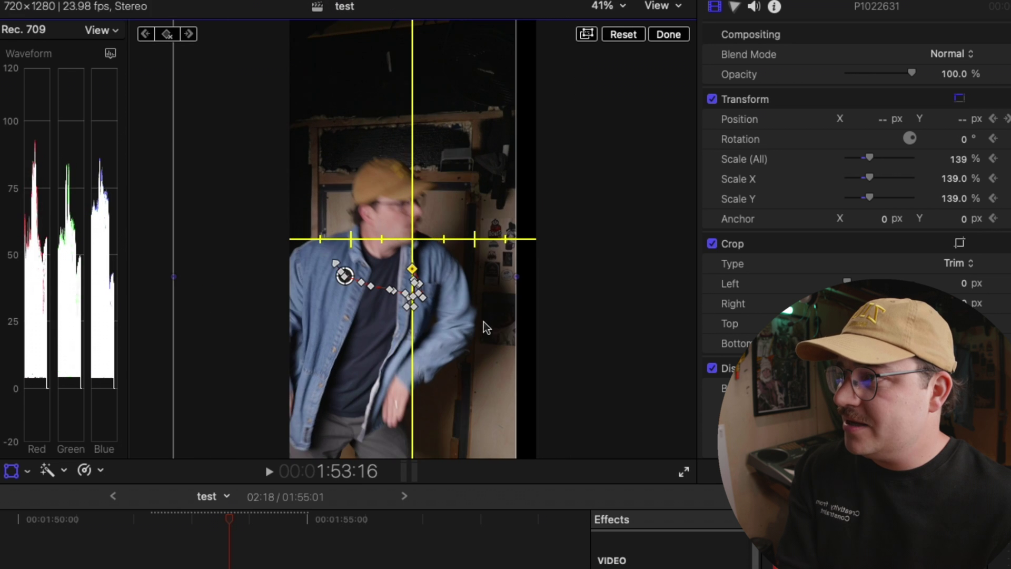
pyautogui.press('Right')
pyautogui.press('Right')
pyautogui.moveTo(484, 318); pyautogui.dragTo(542, 327)
pyautogui.press('Right')
pyautogui.press('Right')
pyautogui.press('Right')
pyautogui.press('Right')
pyautogui.press('Right')
pyautogui.press('Right')
pyautogui.press('Right')
pyautogui.press('Right')
pyautogui.press('Right')
pyautogui.press('Right')
pyautogui.press('Right')
pyautogui.press('Right')
pyautogui.press('Right')
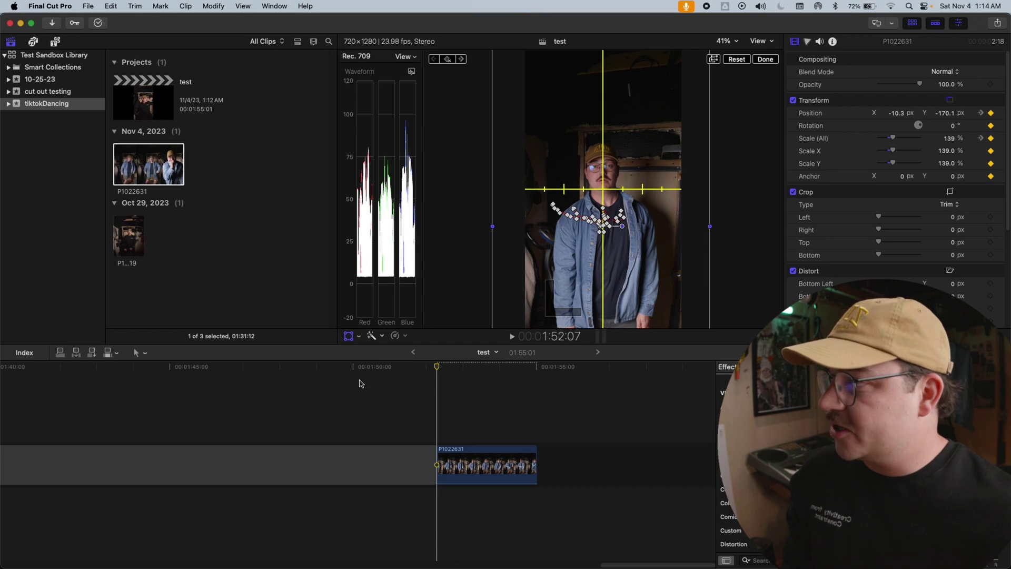
# Turn off Show Horizon and play back the reframed dance clip
pyautogui.click(764, 41)
pyautogui.click(802, 289)
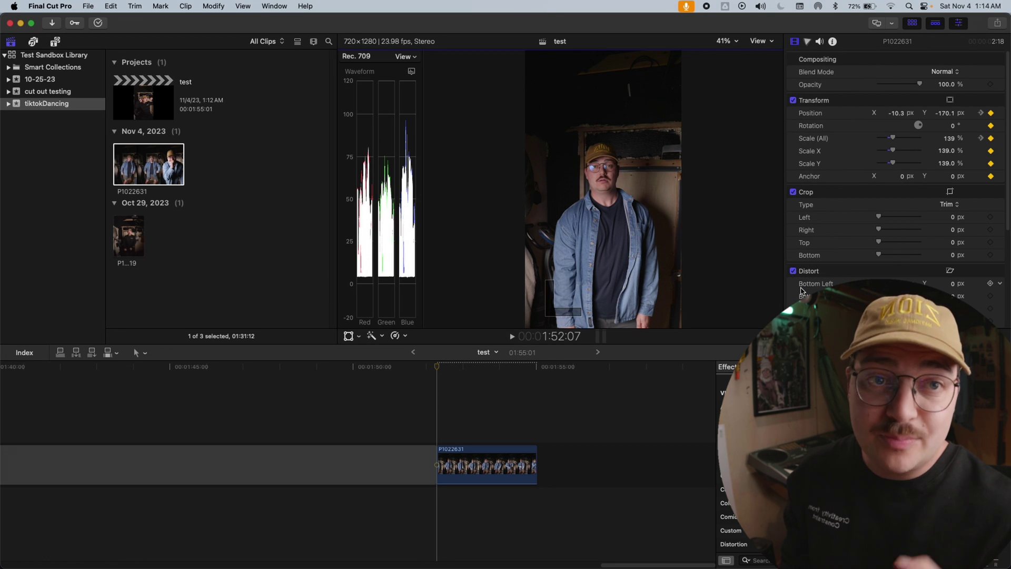
pyautogui.press('space')
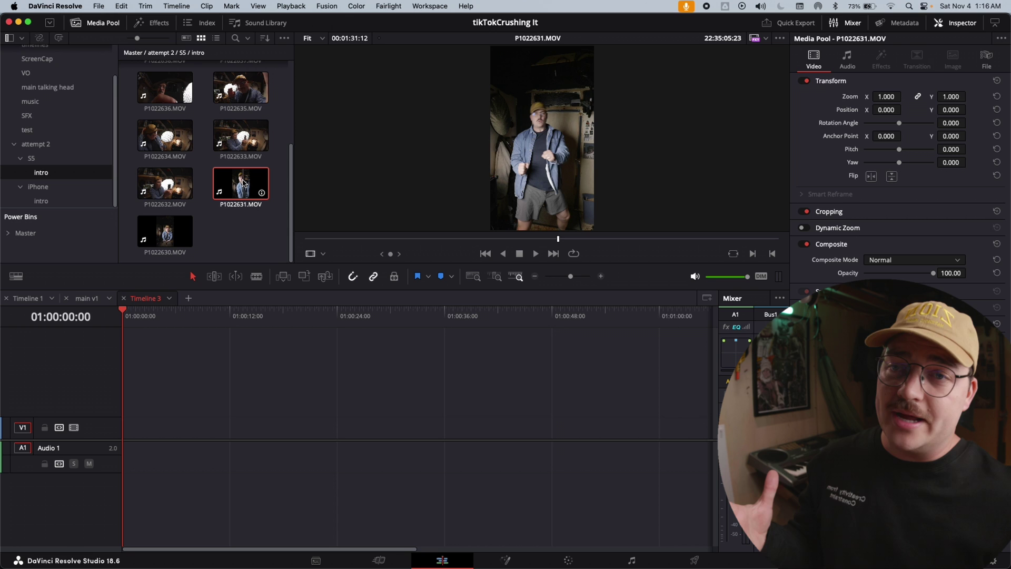
# Place P1022631.MOV on Timeline 3, park the playhead on it, and bring it into Fusion
pyautogui.moveTo(244, 182); pyautogui.dragTo(252, 449)
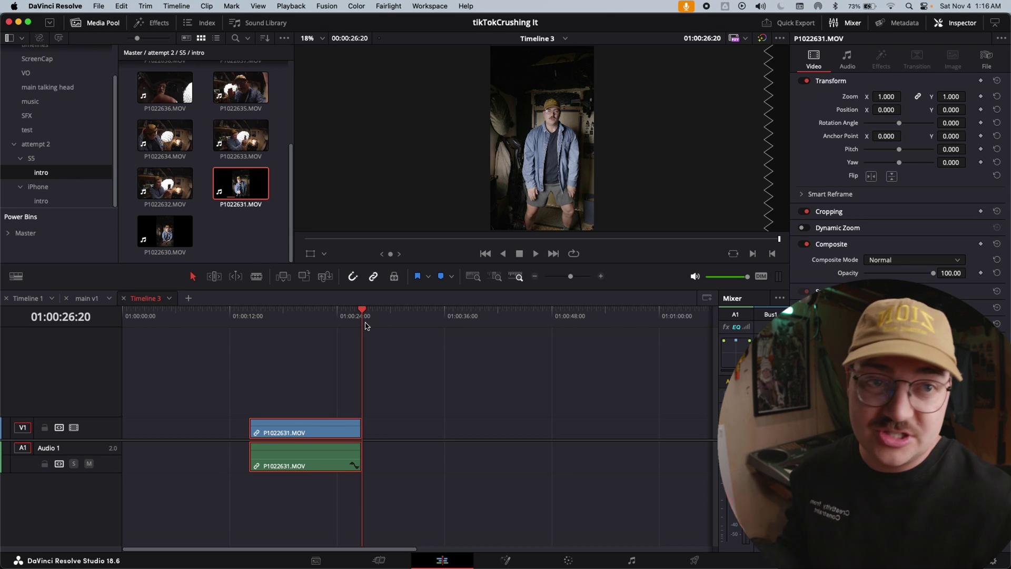
pyautogui.click(306, 316)
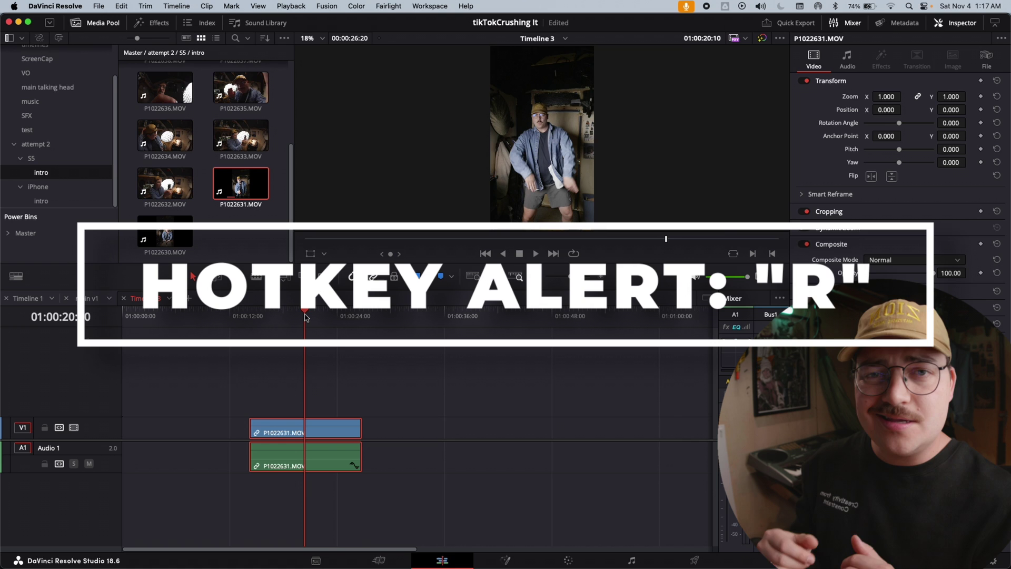
pyautogui.press('r')
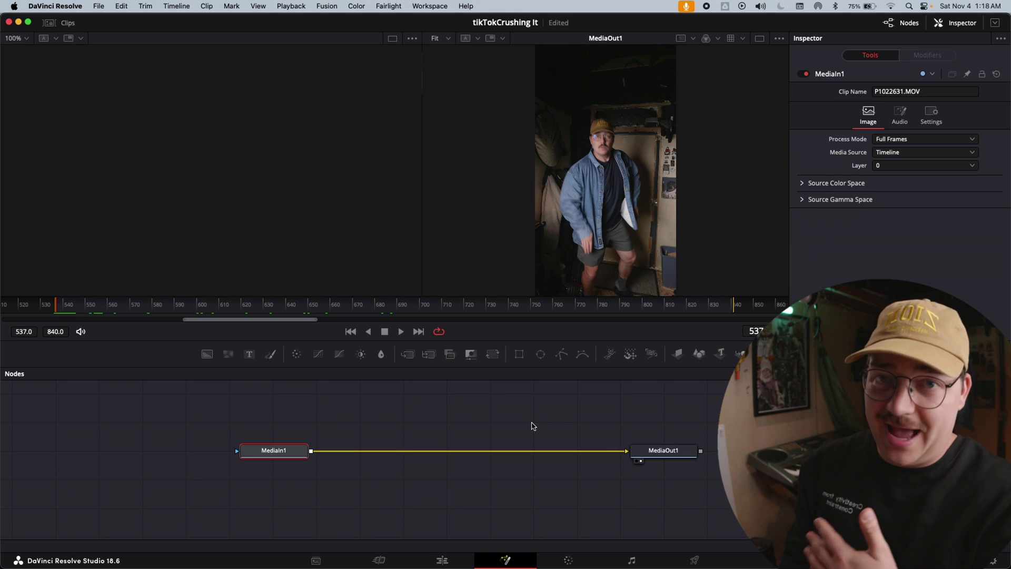
# Move the MediaIn1 node slightly up and to the right in the Nodes panel
pyautogui.moveTo(291, 454); pyautogui.dragTo(314, 447)
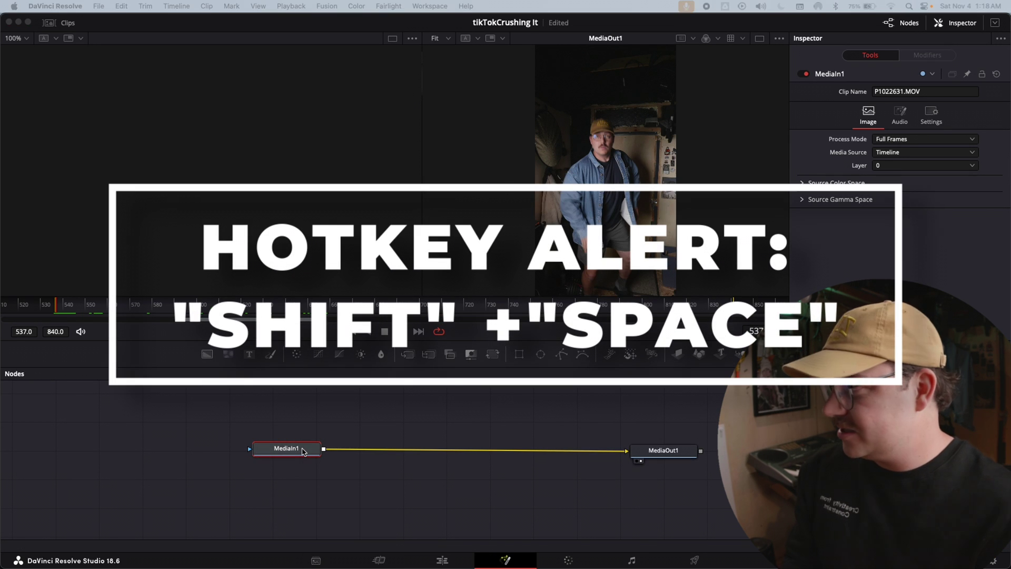
# Add a Planar Tracker node after MediaIn1 using the 'plan' tool search
pyautogui.hotkey('shift', 'space')
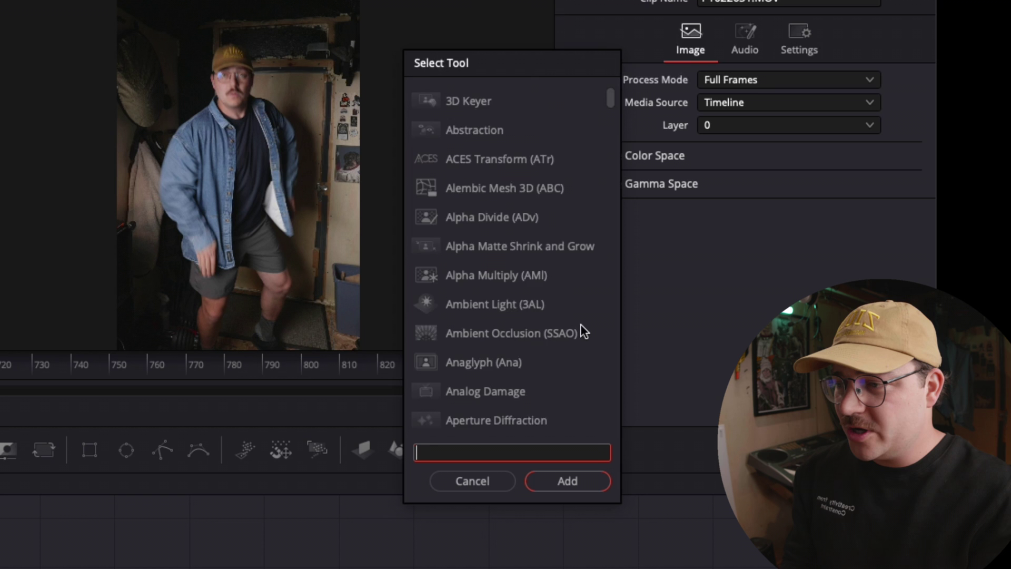
pyautogui.write('plan')
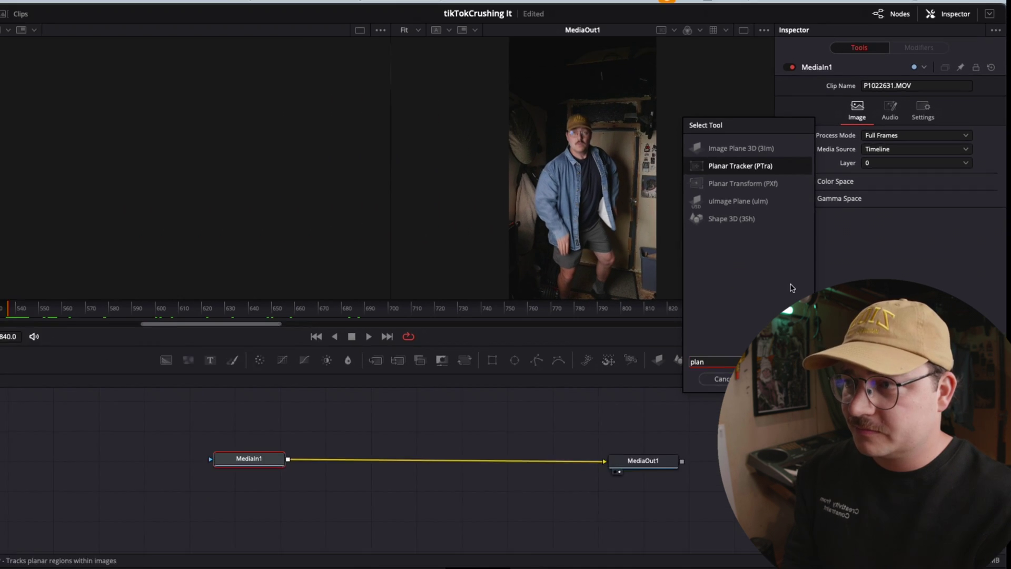
pyautogui.press('Return')
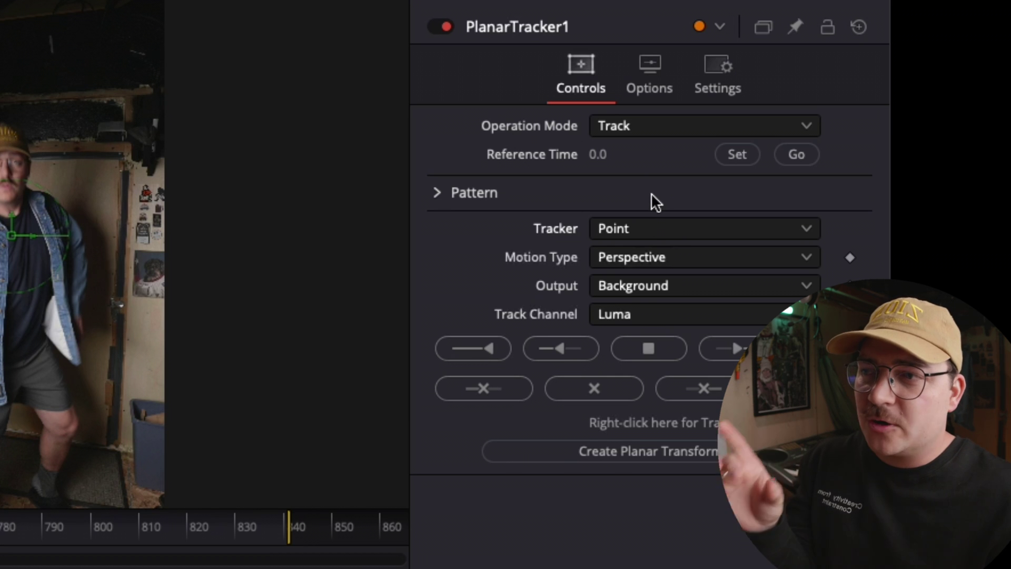
# Set the Planar Tracker to Hybrid Point/Area with Translation motion type
pyautogui.click(655, 228)
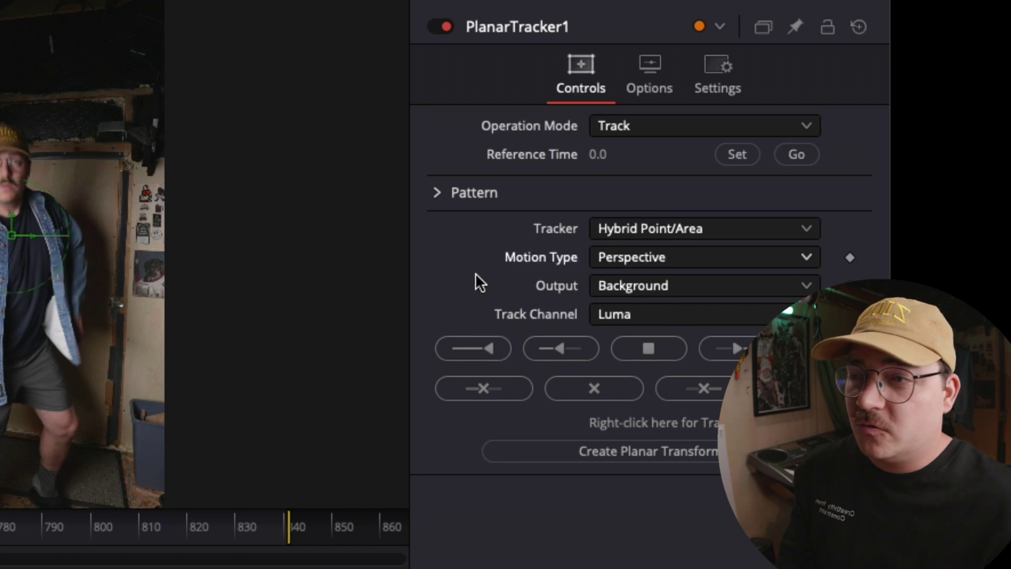
pyautogui.click(636, 258)
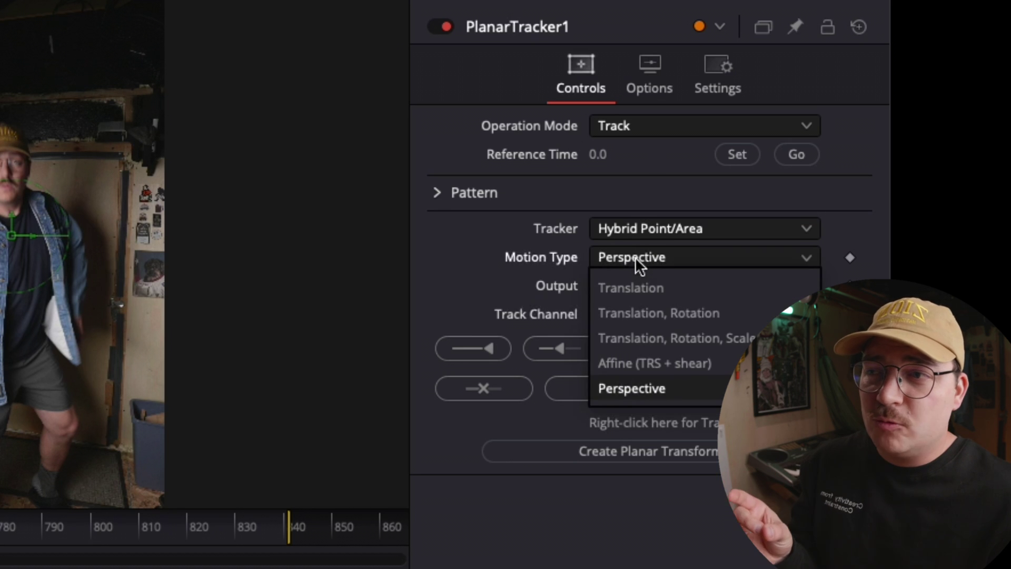
pyautogui.click(649, 290)
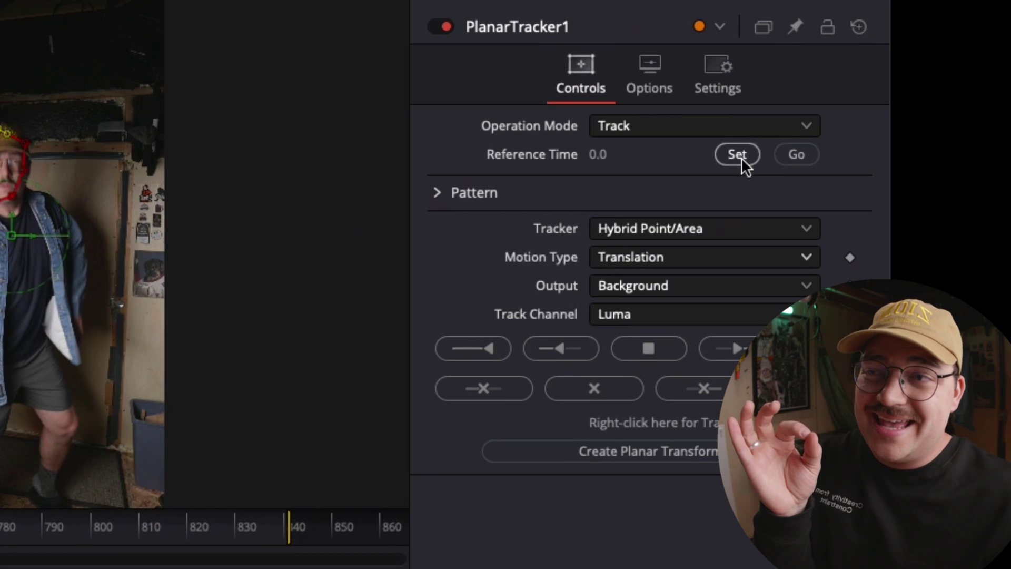
# Set frame 537 as the reference time and track the face forward to the clip's end
pyautogui.click(946, 133)
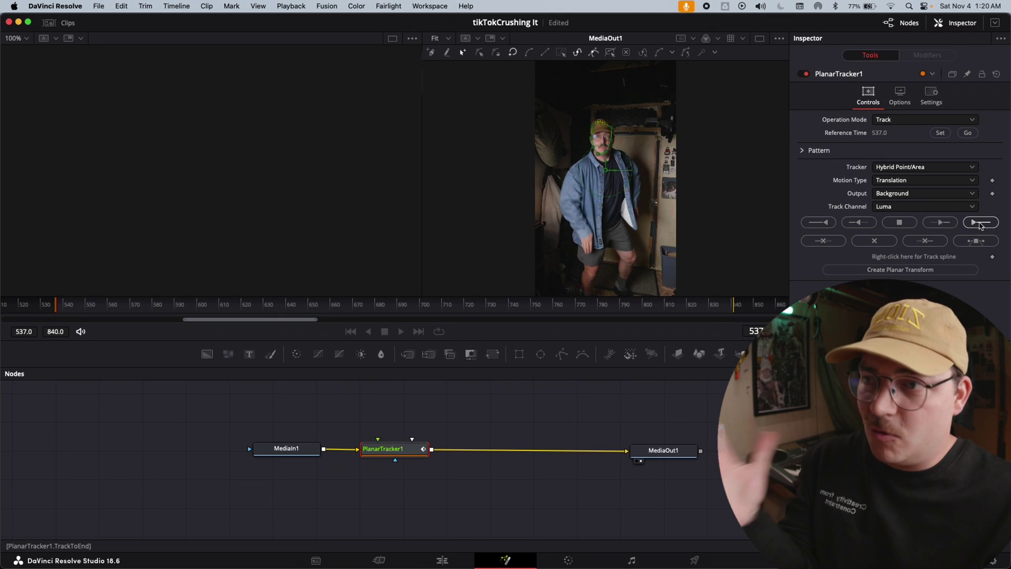
pyautogui.click(981, 223)
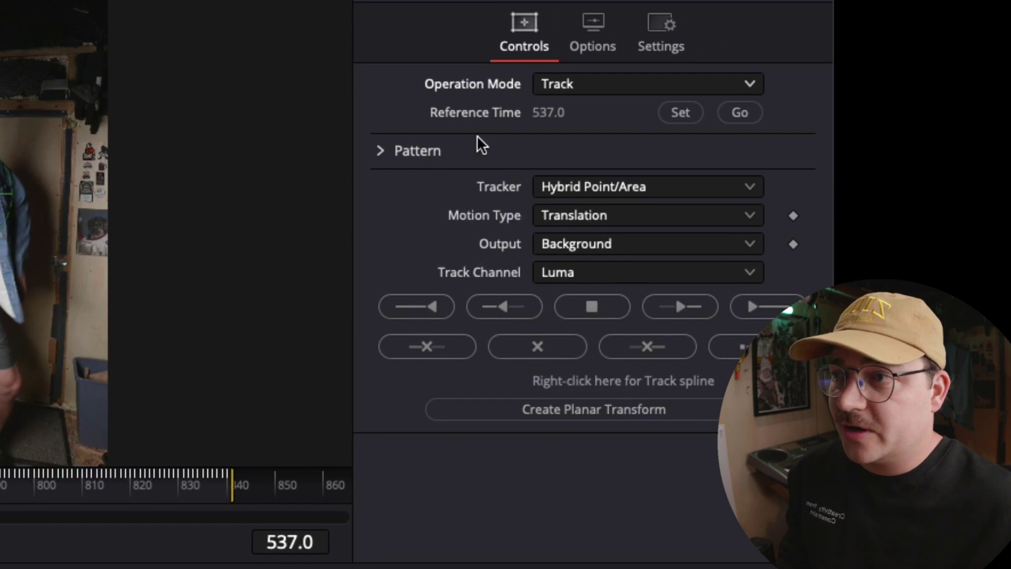
# Switch Operation Mode to Stabilize and play back the steadied clip
pyautogui.click(617, 90)
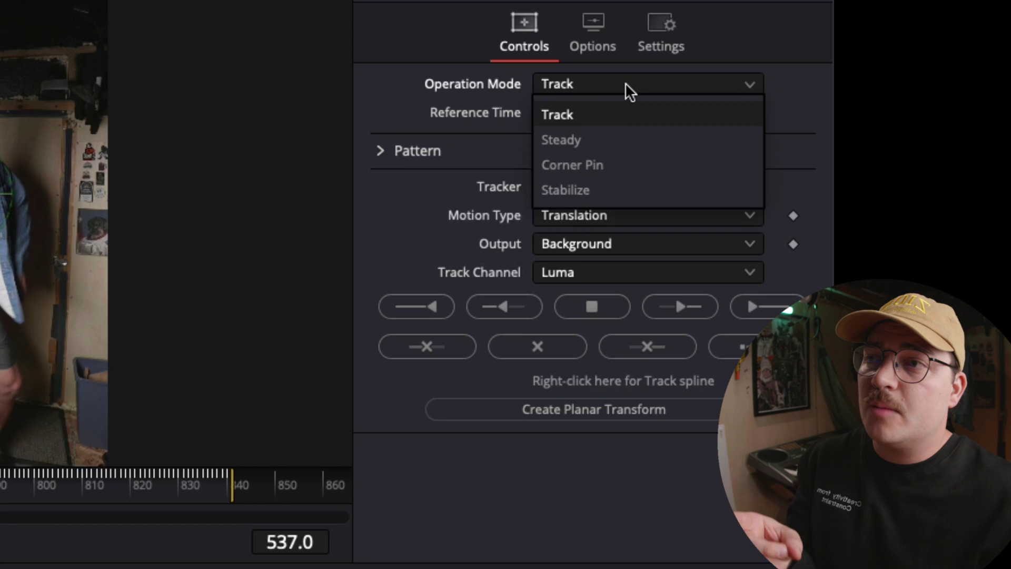
pyautogui.click(609, 199)
pyautogui.press('space')
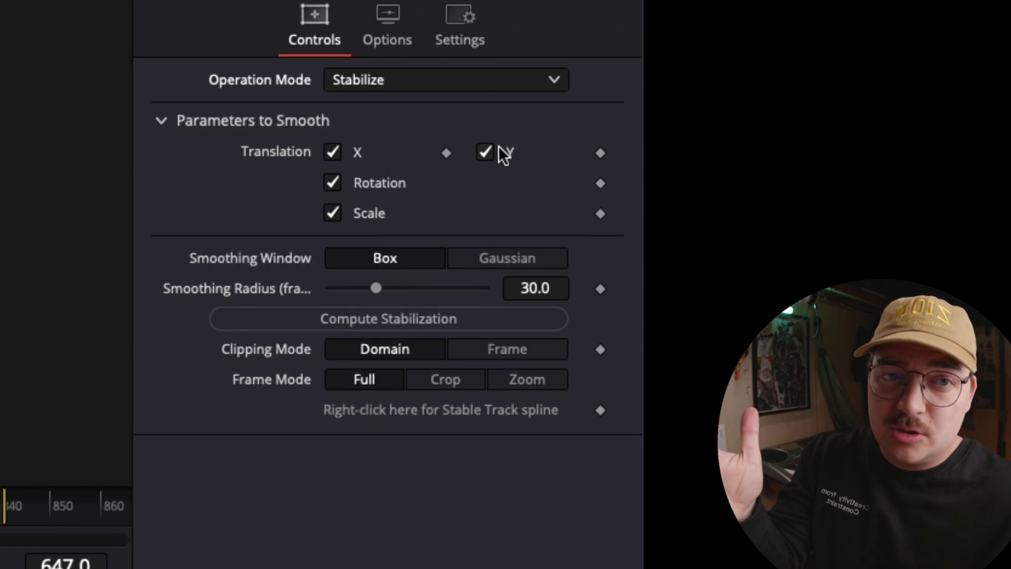
# Set PlanarTracker1 Frame Mode to Crop, zoom to scale 1.492 and shift X offset to 0.017
pyautogui.click(442, 383)
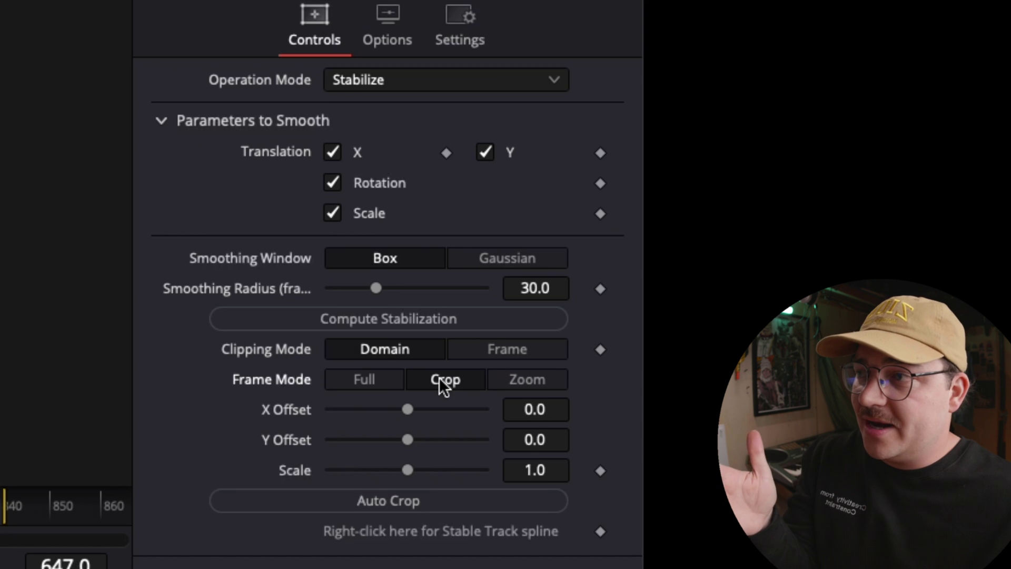
pyautogui.moveTo(409, 469); pyautogui.dragTo(440, 471)
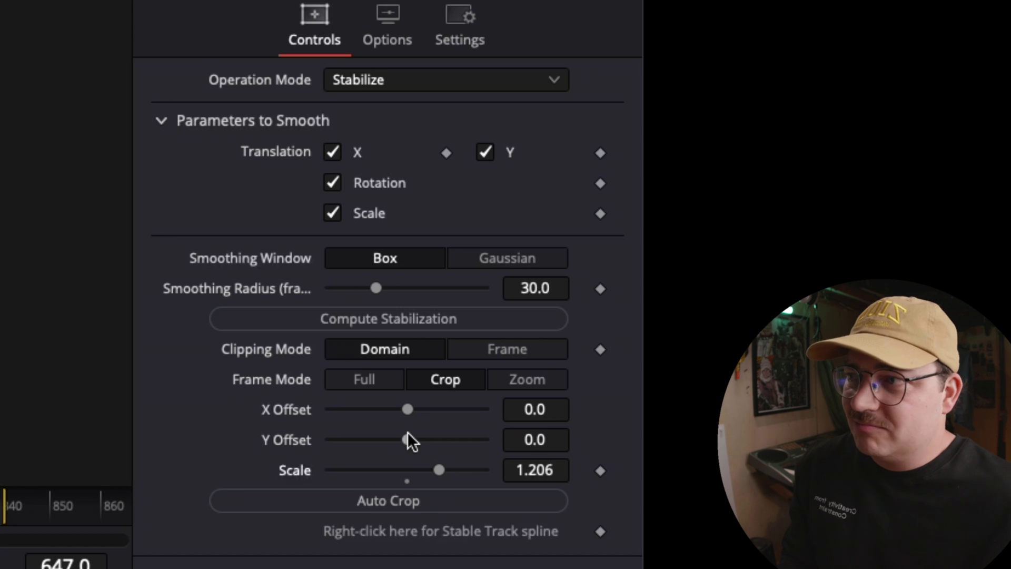
pyautogui.moveTo(409, 411); pyautogui.dragTo(421, 410)
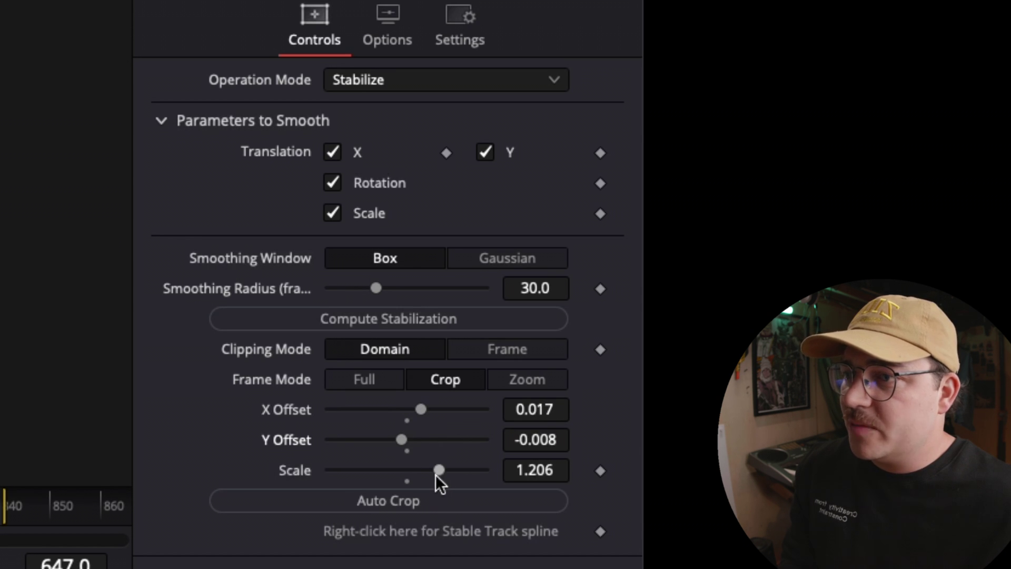
pyautogui.moveTo(440, 470); pyautogui.dragTo(473, 474)
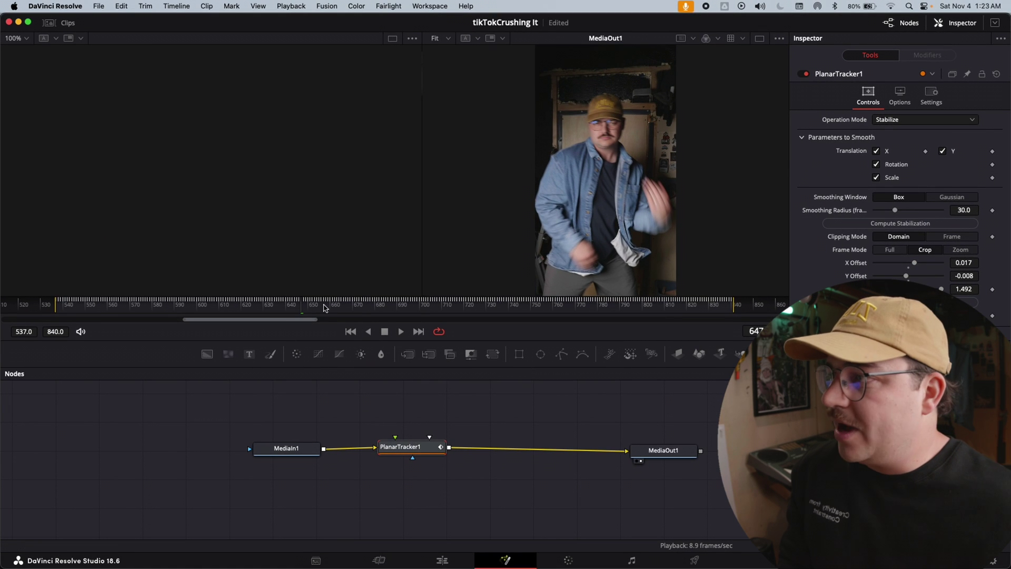
# Scrub the Fusion timeline to check the dancer's face stays steady in the cropped frame
pyautogui.moveTo(335, 312); pyautogui.dragTo(628, 312)
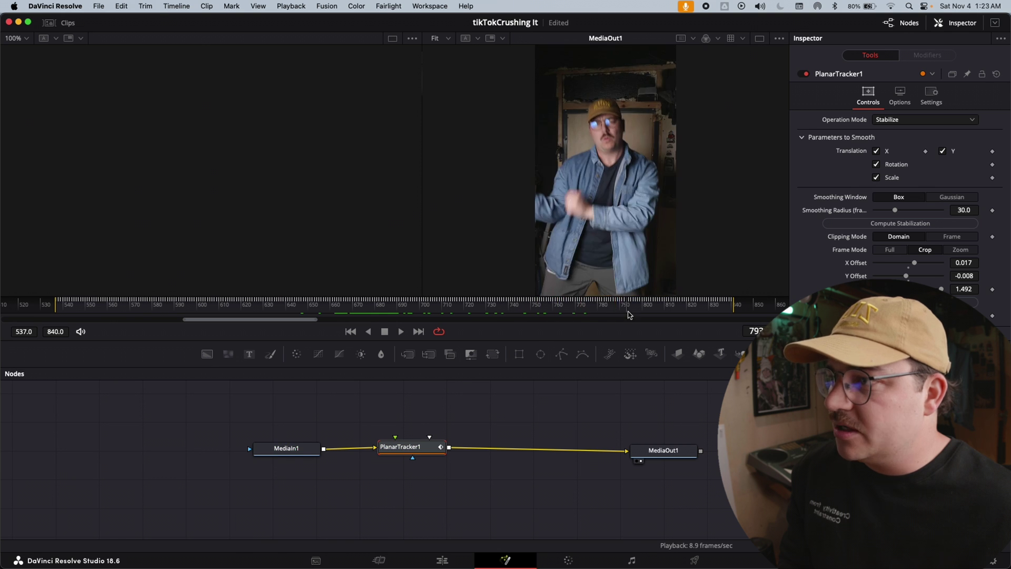